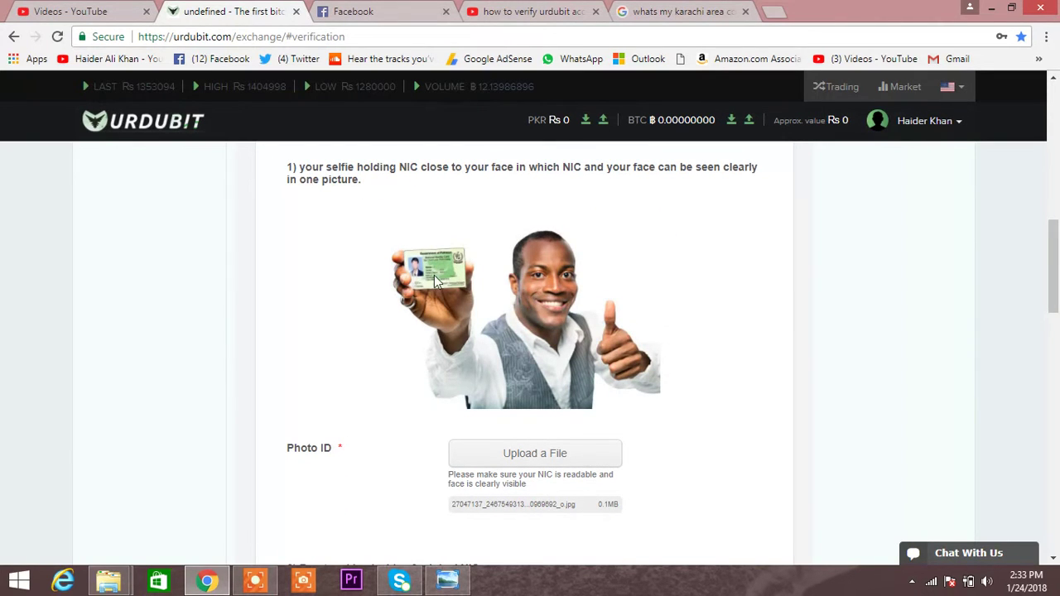
Scroll through the form to review the NIC front and back upload requirements.
scroll(484, 341, "down", 4)
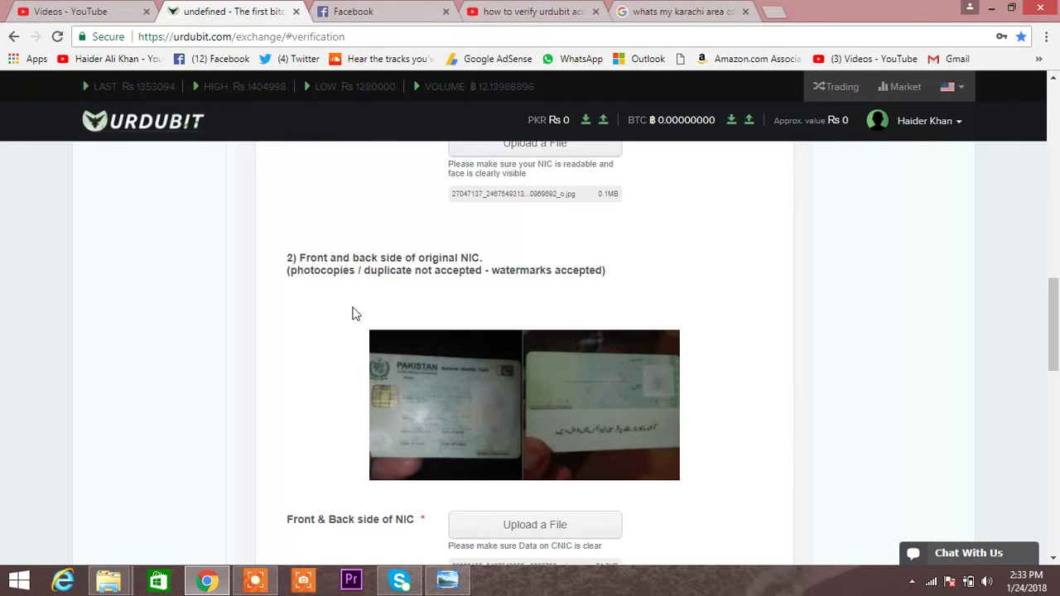
left_click_drag(285, 251, 530, 277)
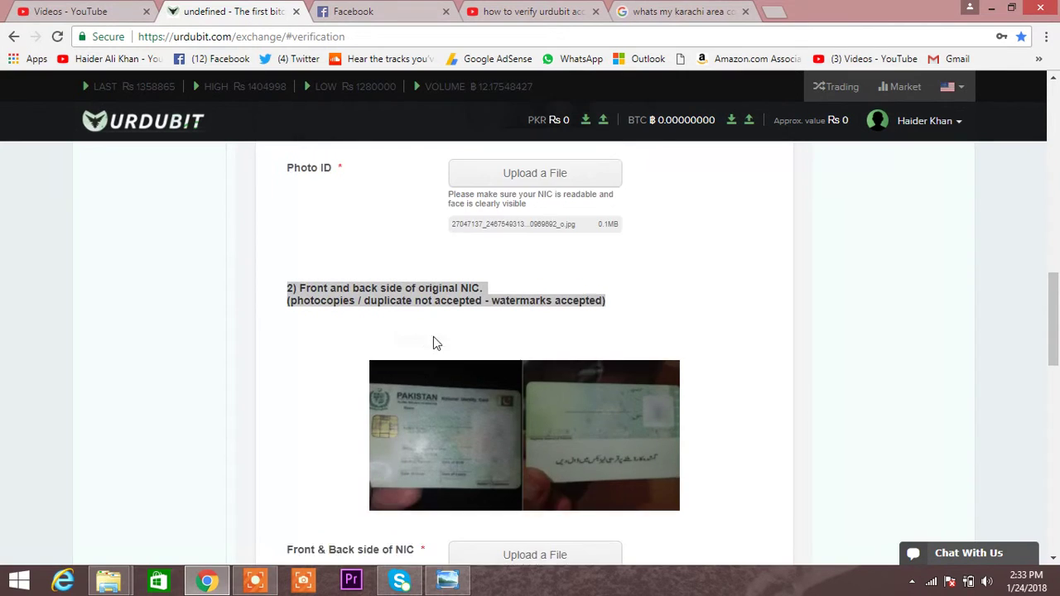
scroll(518, 354, "down", 5)
scroll(518, 355, "down", 5)
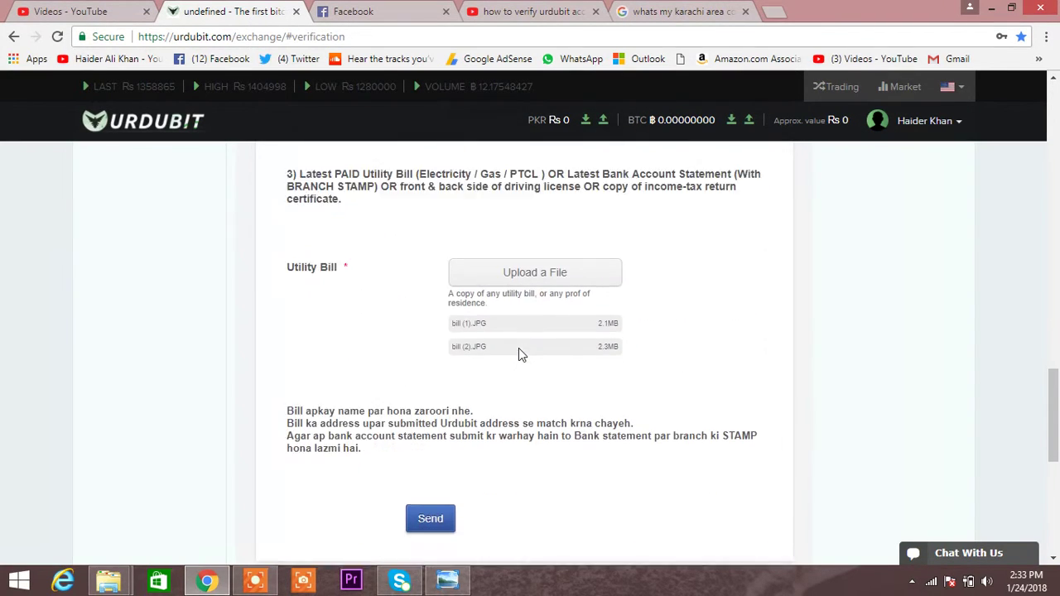
scroll(632, 322, "up", 3)
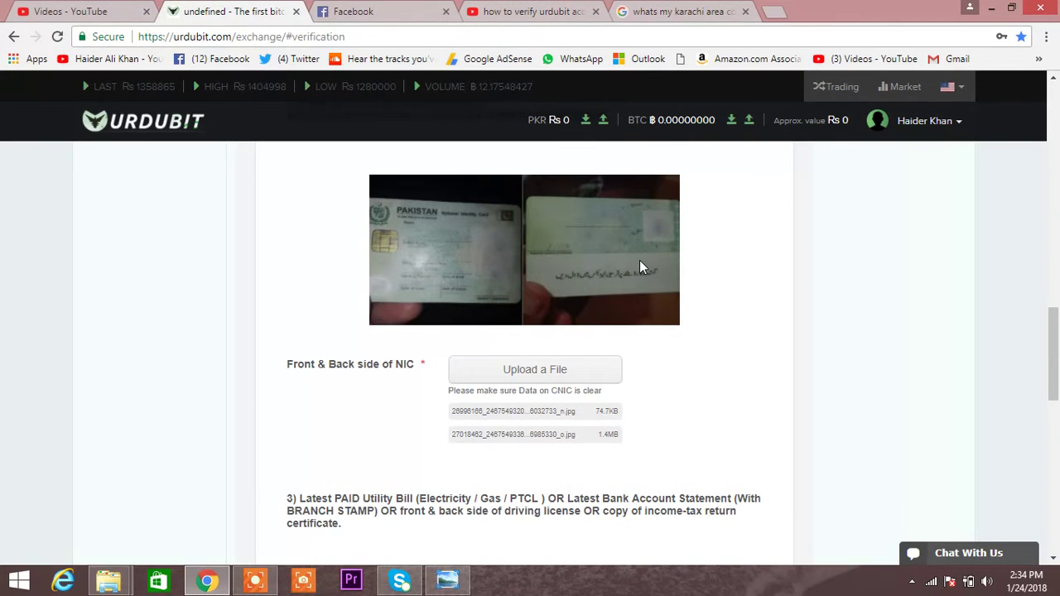
scroll(640, 267, "up", 5)
scroll(446, 367, "down", 2)
scroll(479, 356, "down", 2)
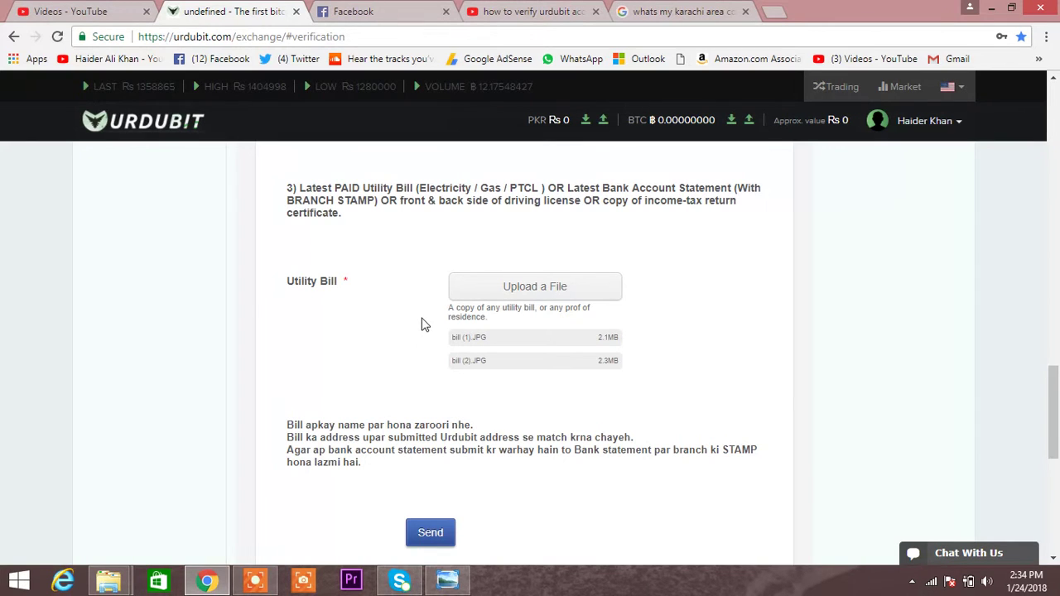
mouse_move(451, 335)
scroll(464, 336, "down", 2)
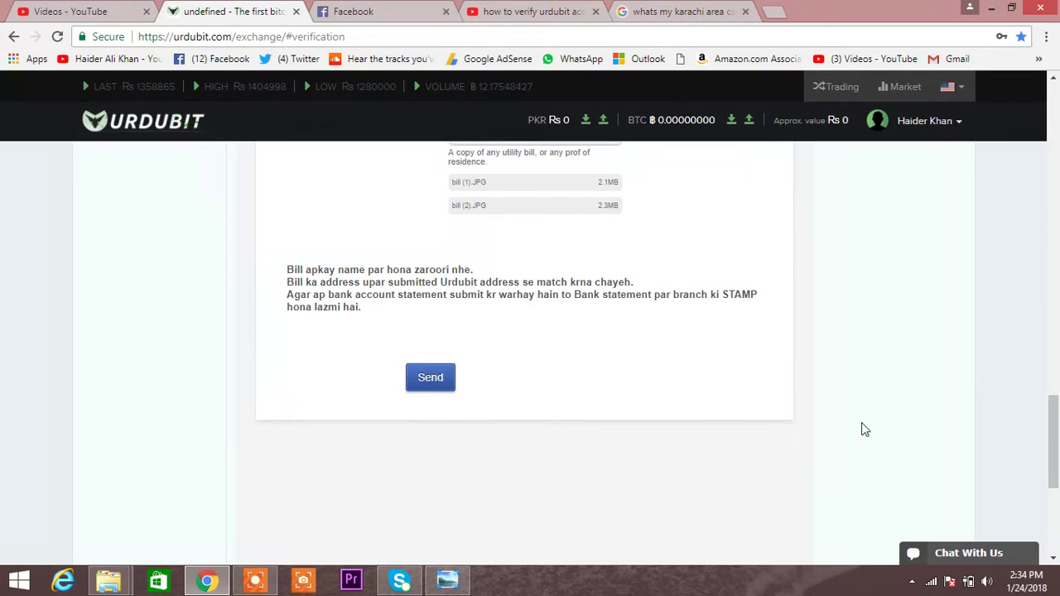
scroll(535, 315, "up", 2)
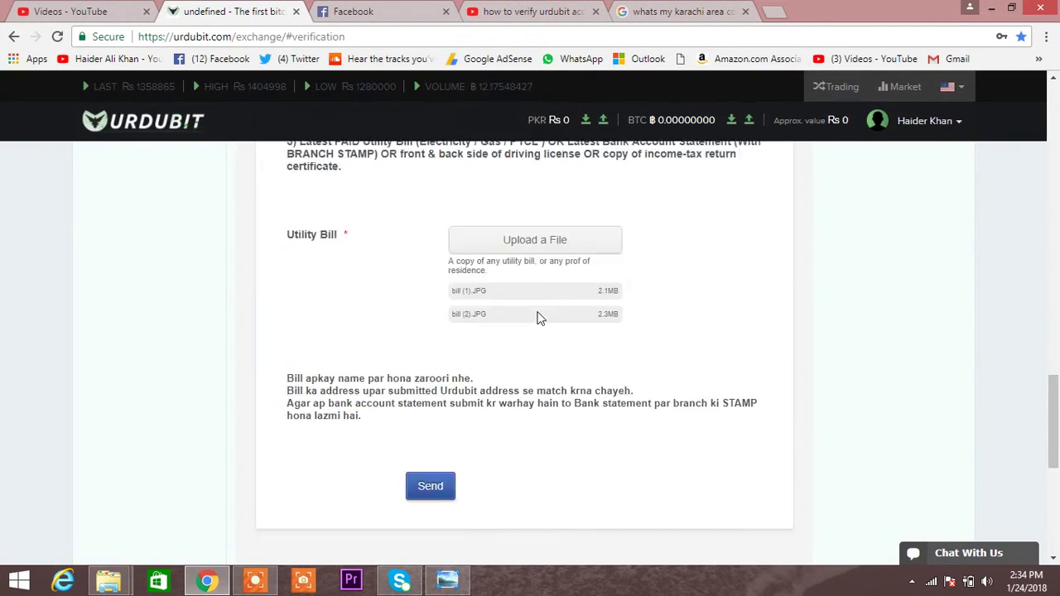
scroll(1023, 432, "down", 1)
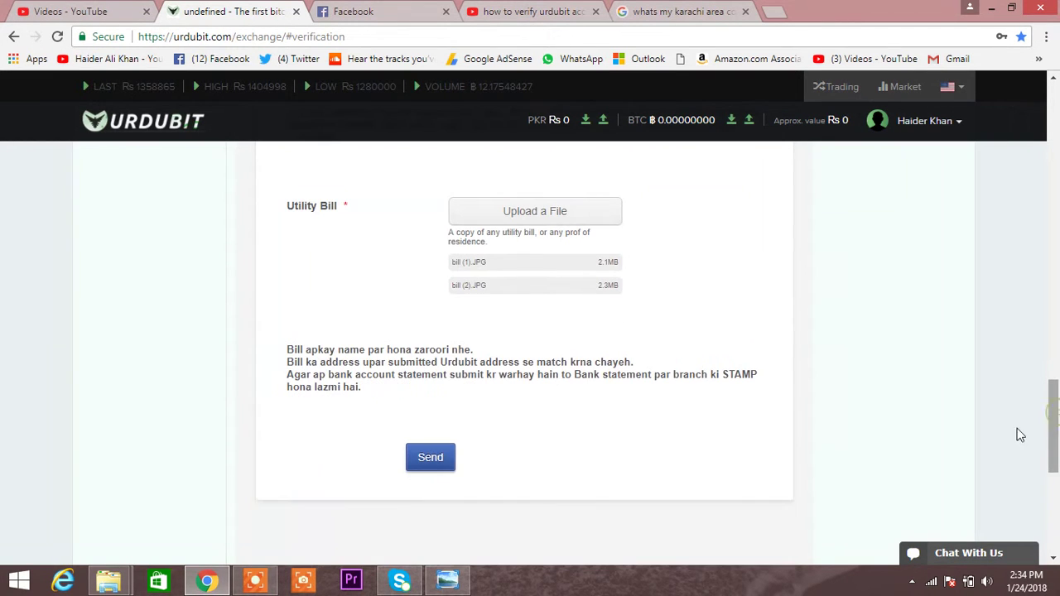
scroll(655, 404, "up", 3)
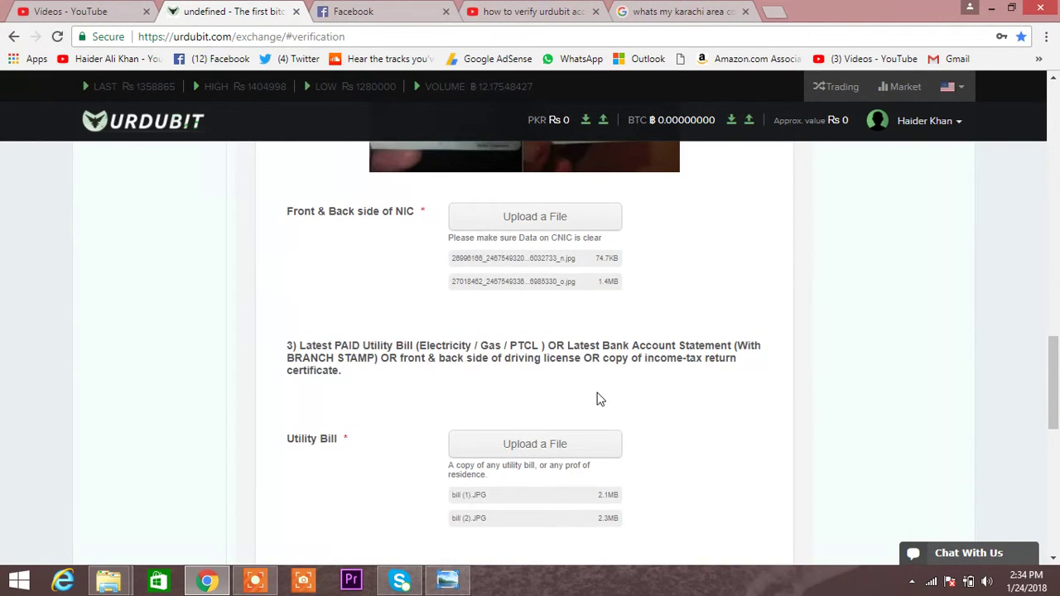
scroll(598, 397, "up", 3)
scroll(599, 397, "down", 3)
scroll(599, 398, "down", 2)
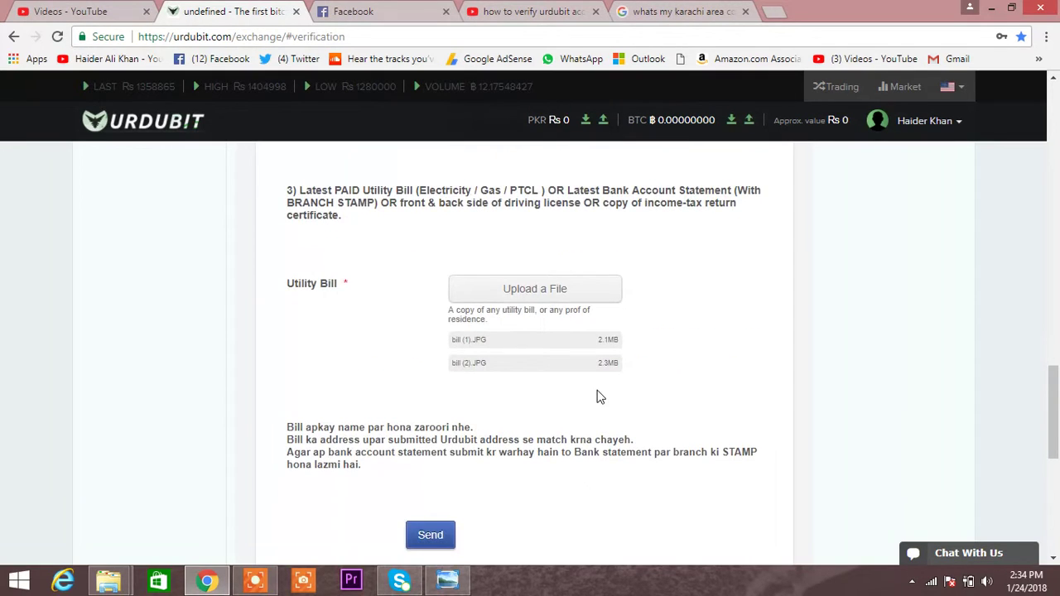
scroll(443, 397, "down", 3)
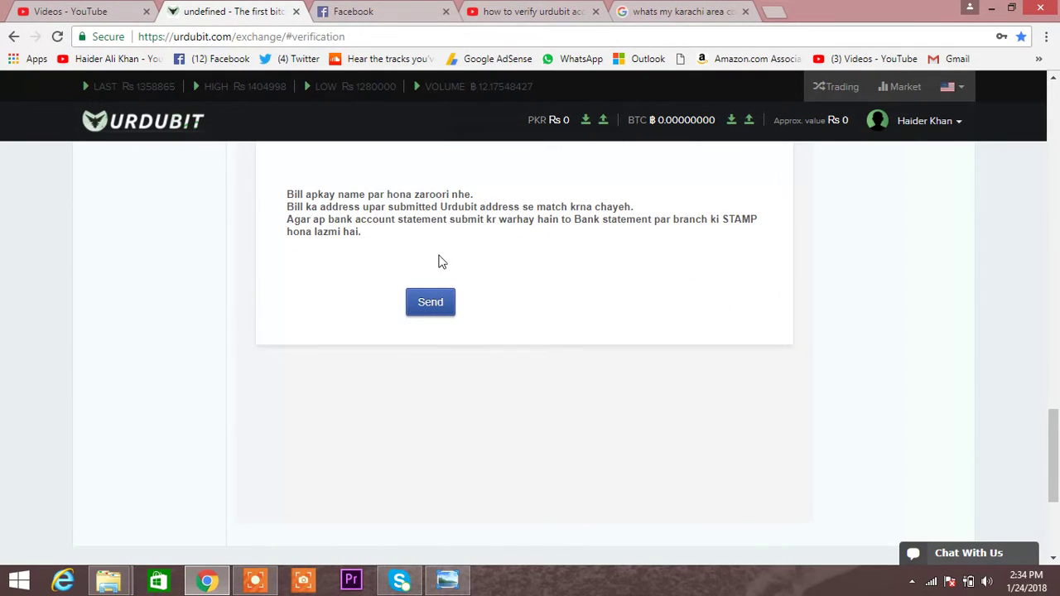
scroll(443, 260, "up", 3)
scroll(443, 265, "up", 2)
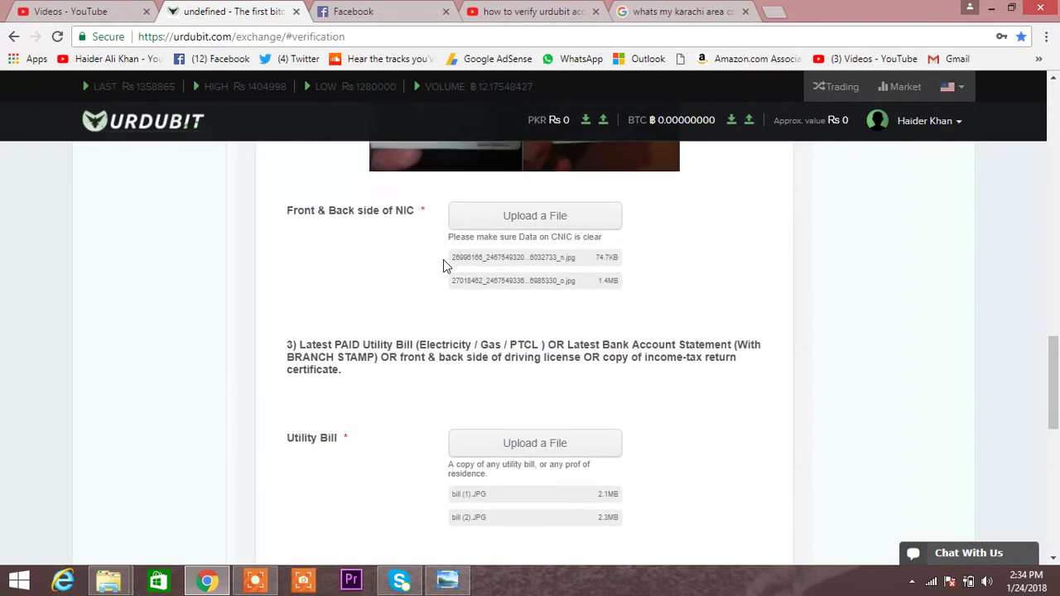
scroll(443, 265, "down", 3)
scroll(435, 365, "down", 2)
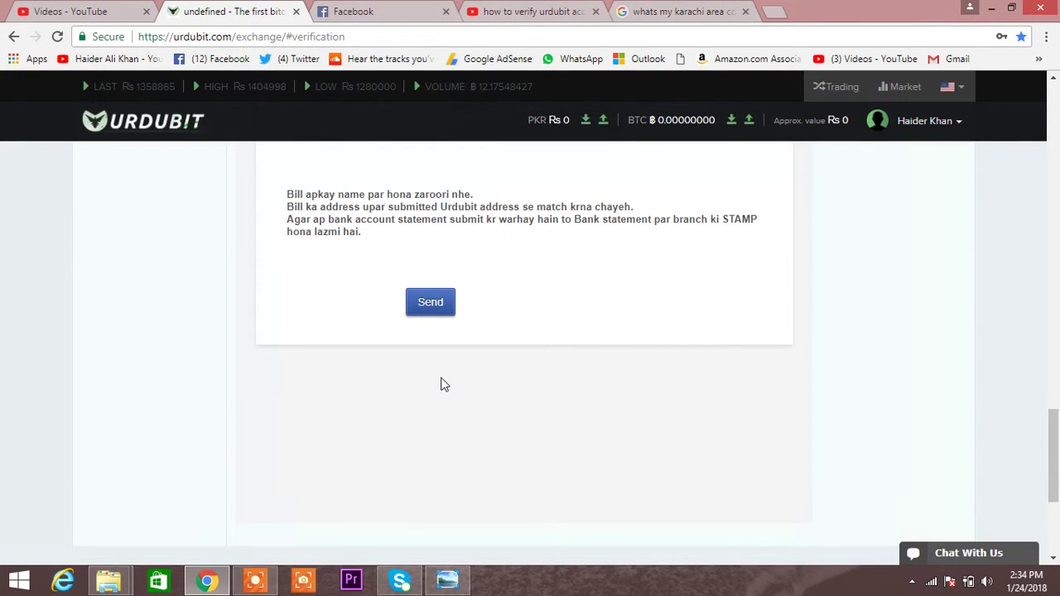
scroll(442, 383, "up", 1)
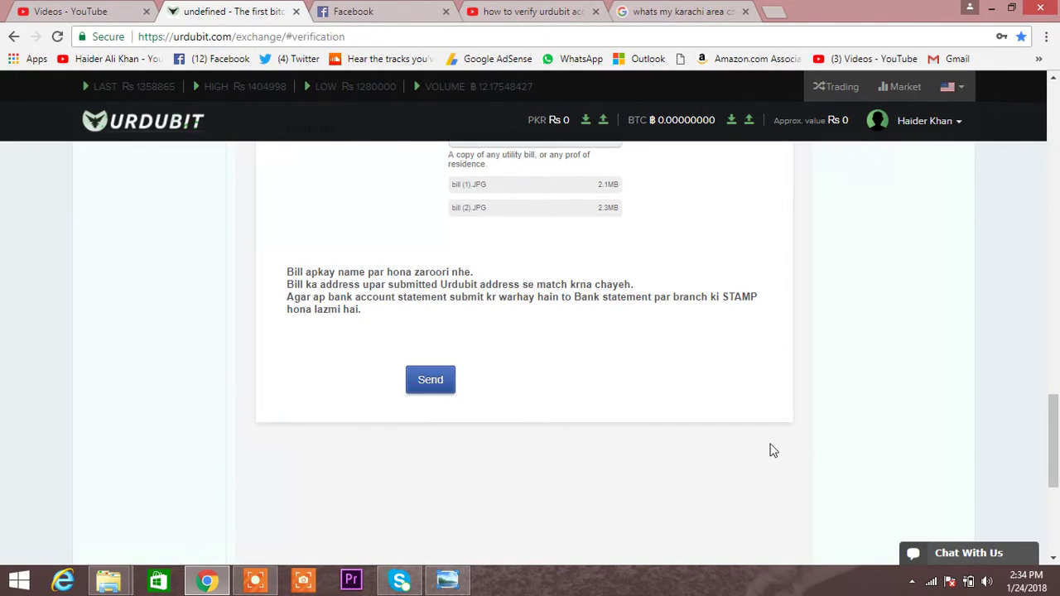
scroll(1053, 439, "down", 1)
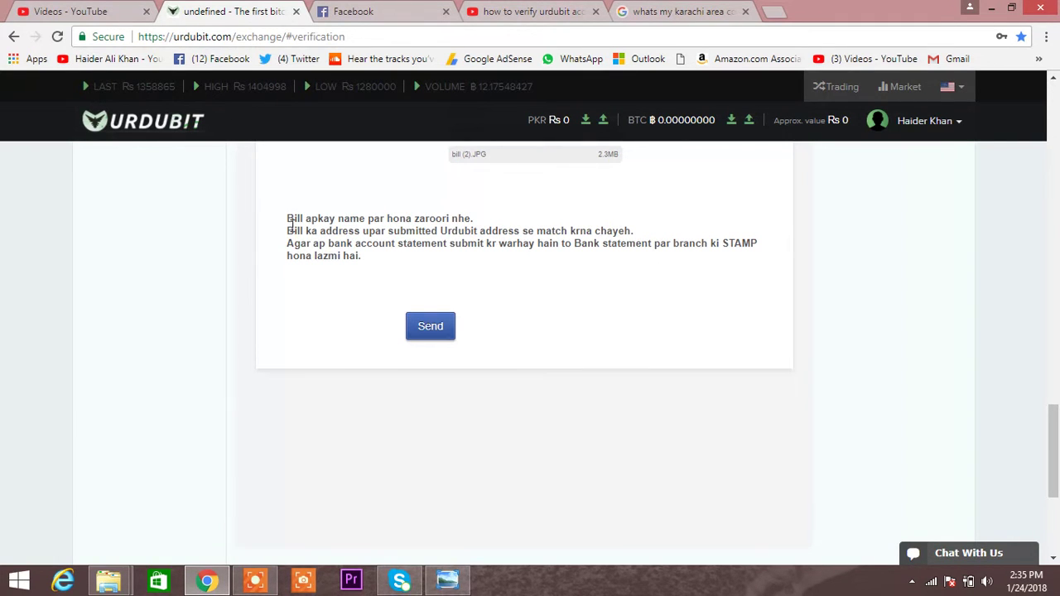
Review the utility bill address instructions on the form.
left_click_drag(281, 218, 417, 263)
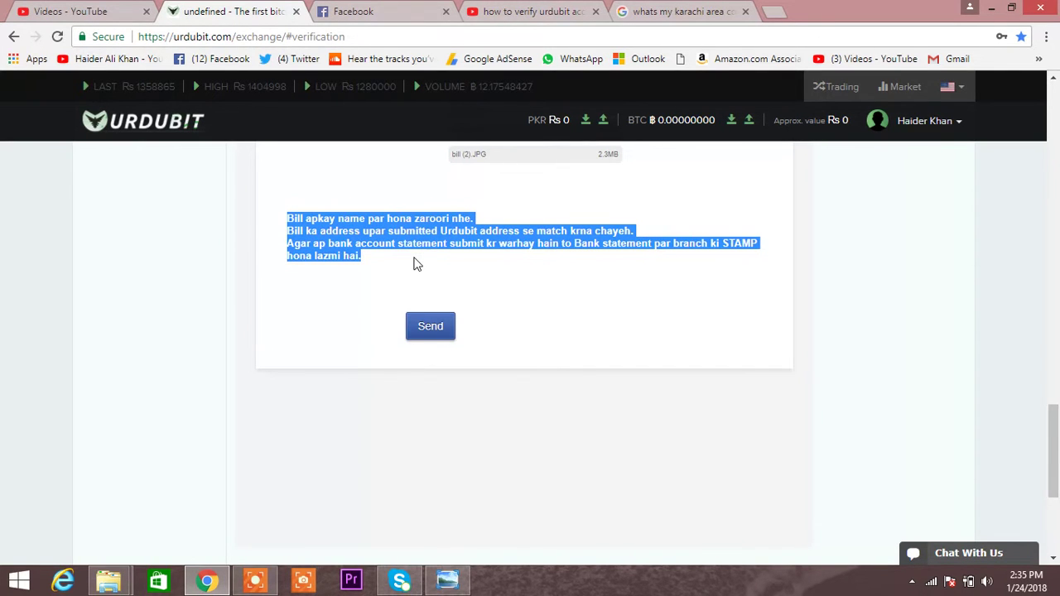
left_click(323, 280)
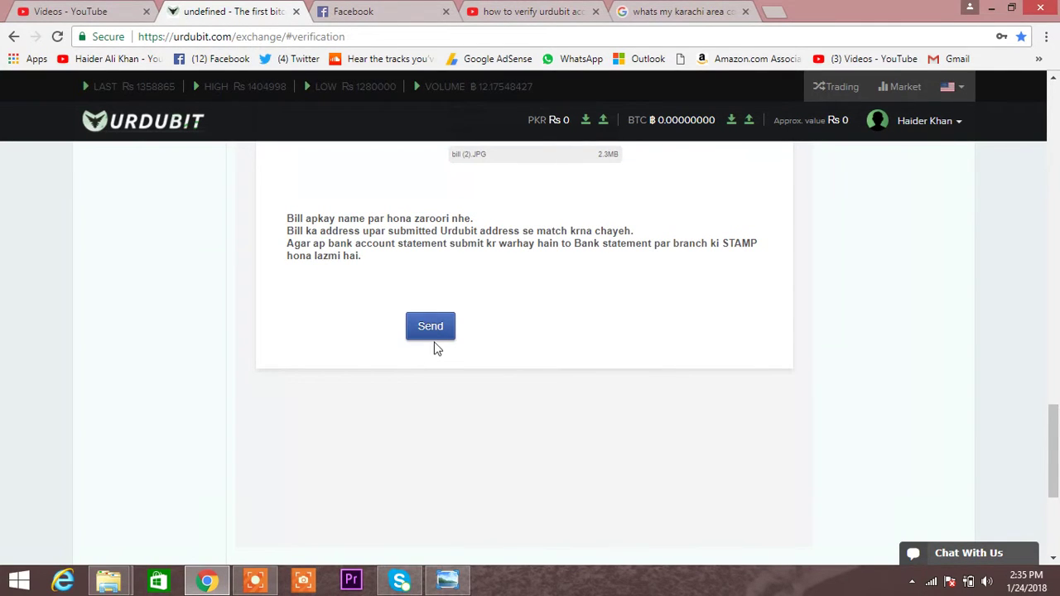
left_click_drag(282, 210, 373, 258)
left_click(395, 266)
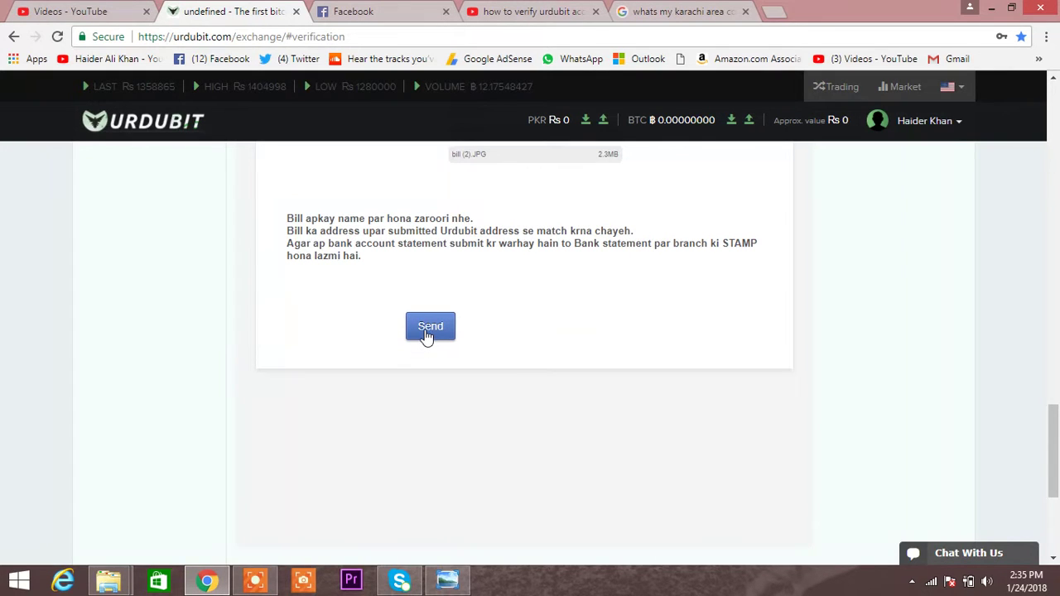
Submit the verification form and go back to the Verify your account page.
left_click(427, 336)
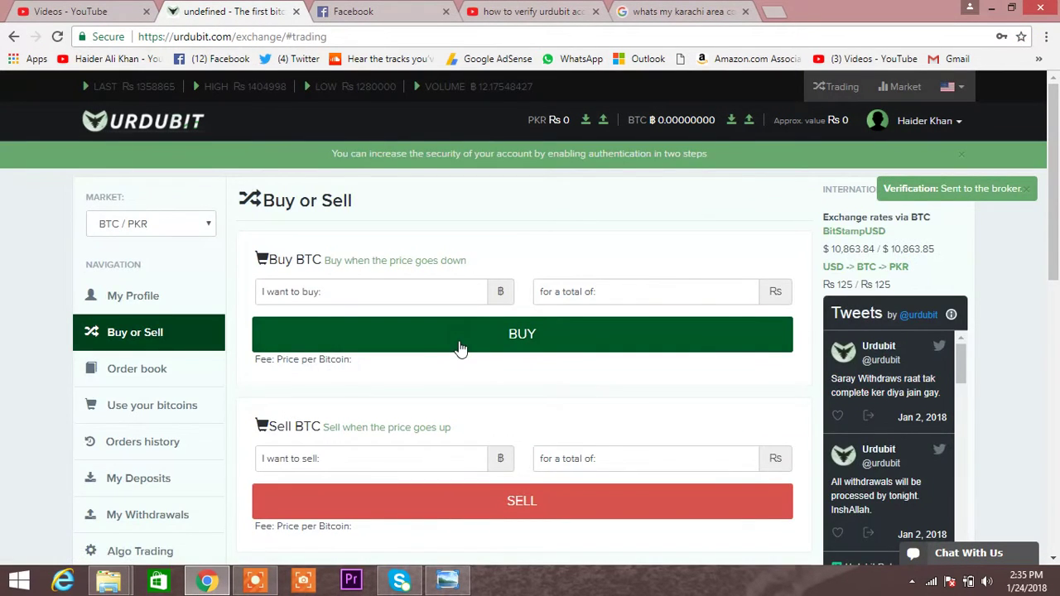
scroll(461, 348, "down", 2)
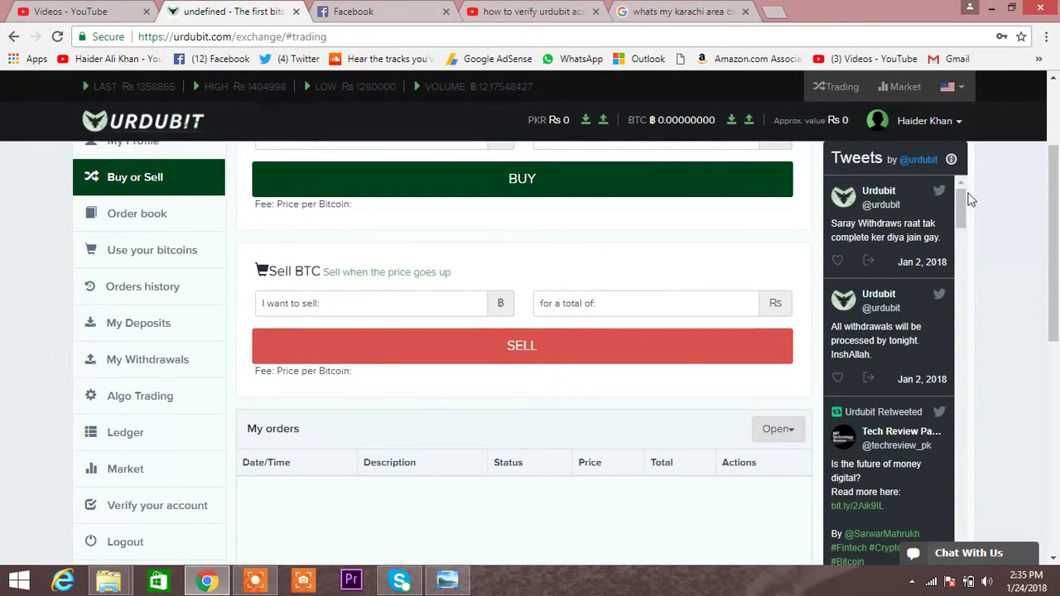
scroll(331, 307, "down", 2)
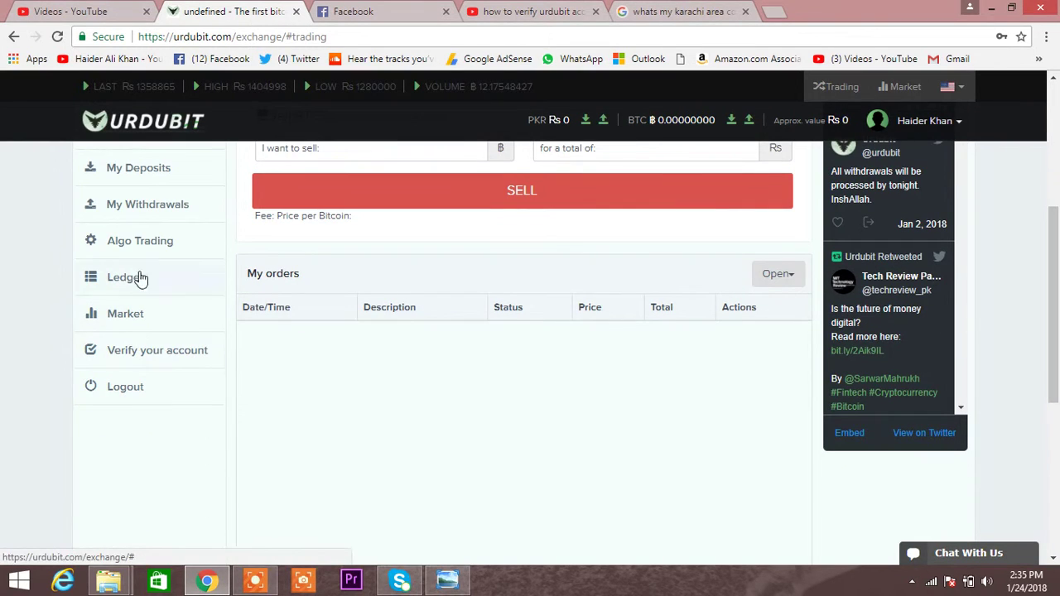
left_click(152, 353)
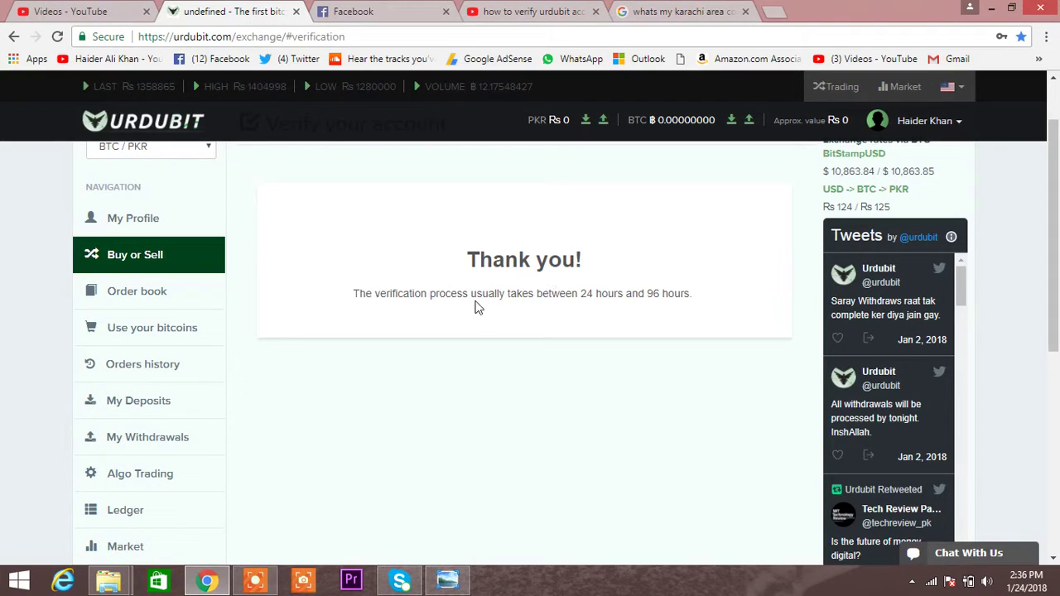
Read the Thank you message saying verification takes between 24 and 96 hours.
left_click_drag(340, 289, 694, 299)
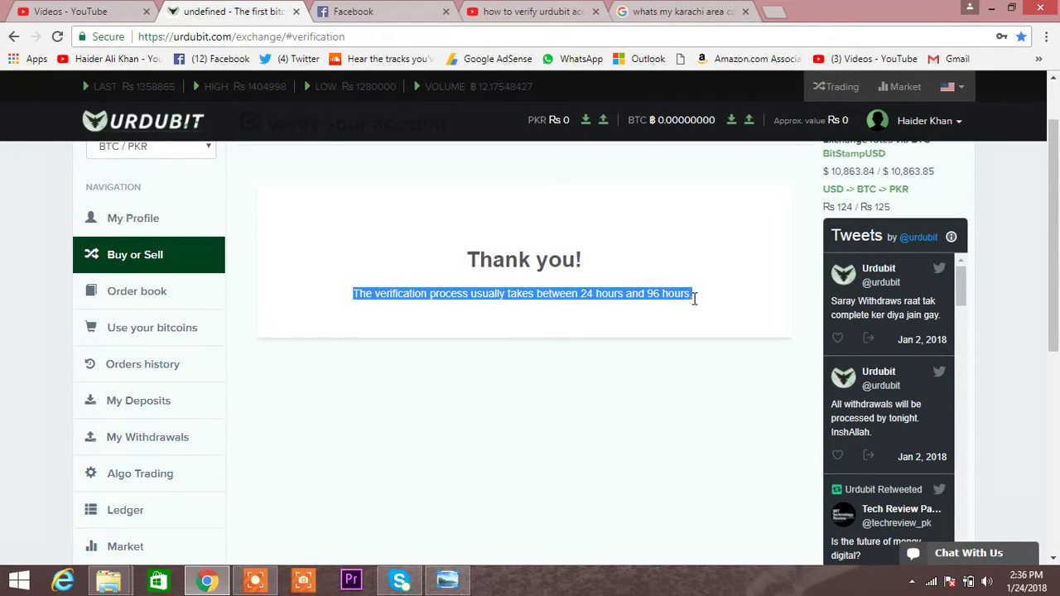
left_click(396, 336)
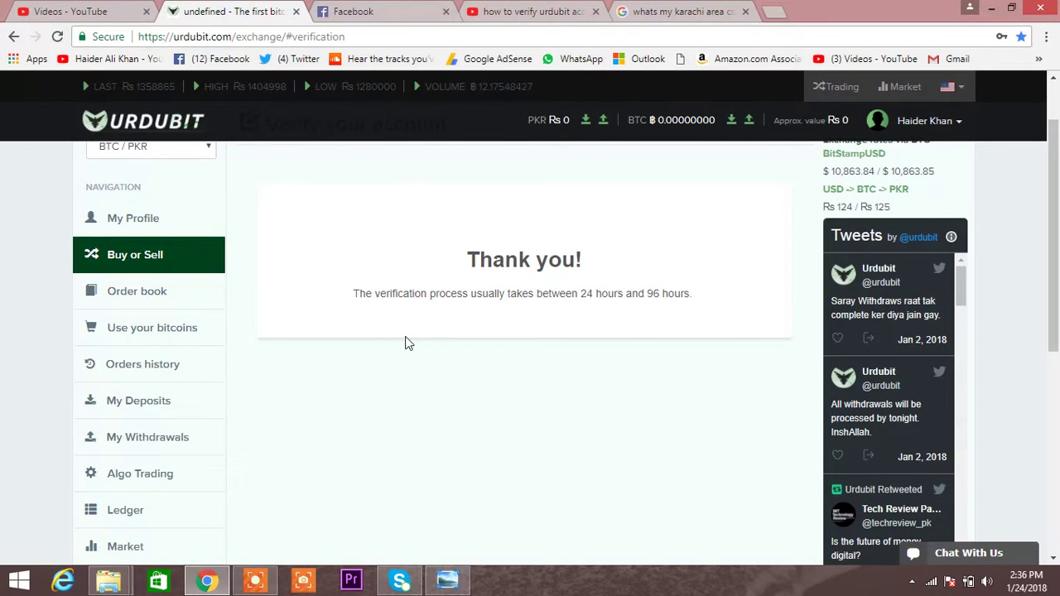
scroll(429, 340, "down", 1)
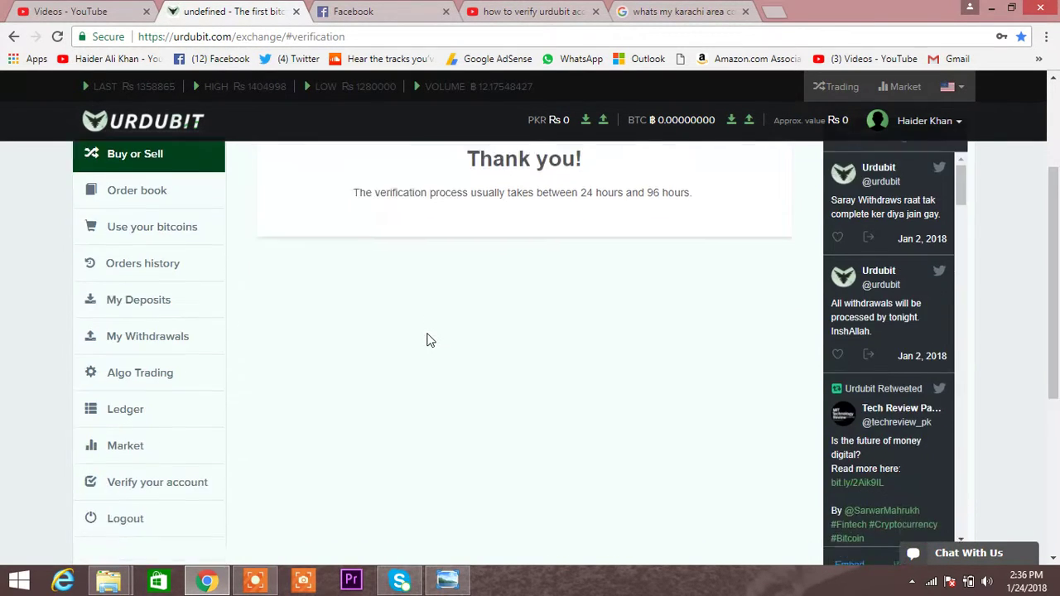
scroll(429, 339, "down", 1)
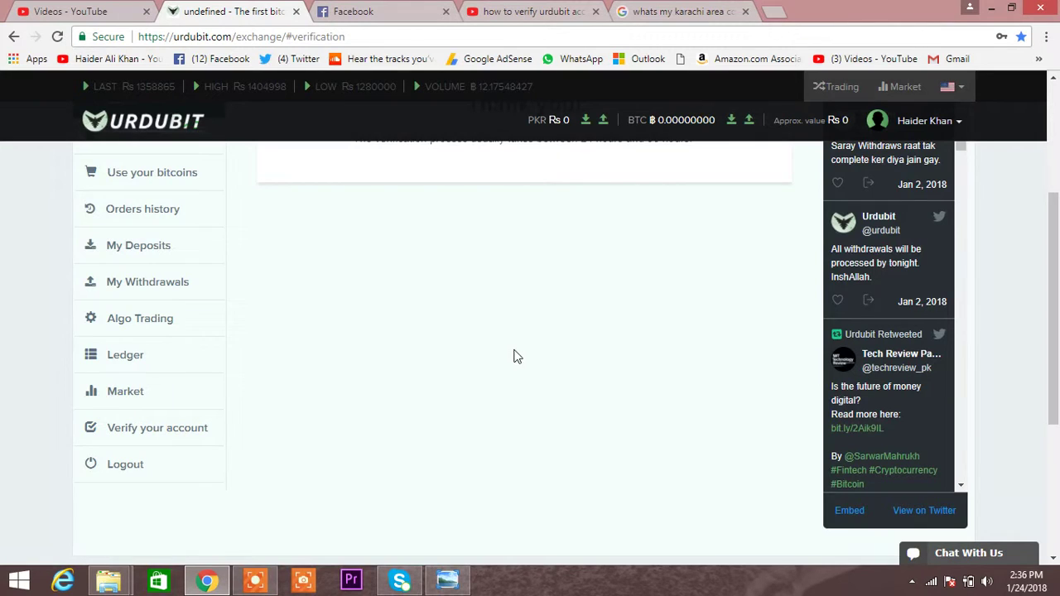
scroll(520, 307, "up", 3)
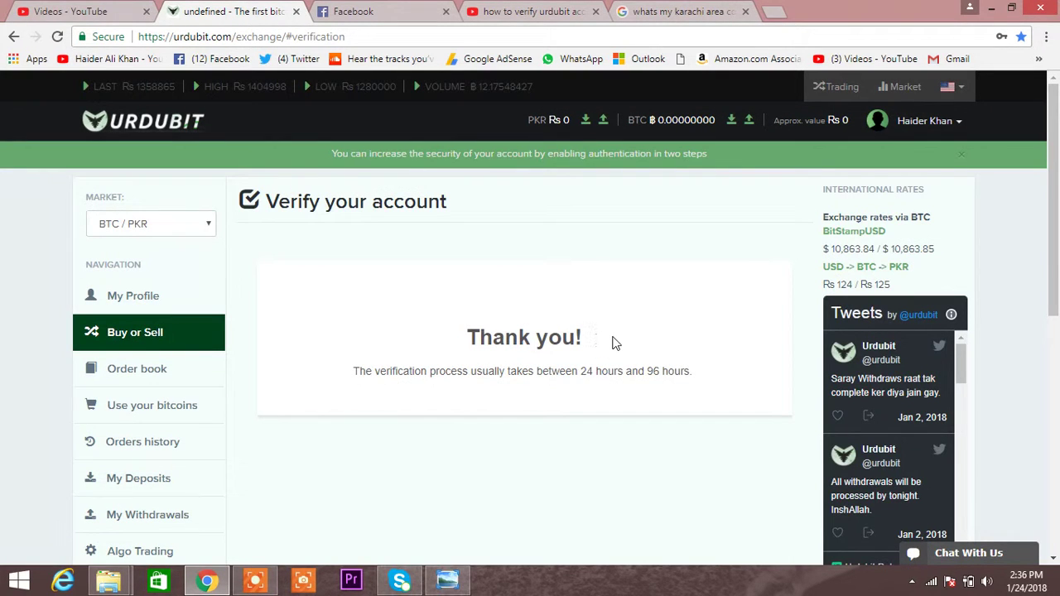